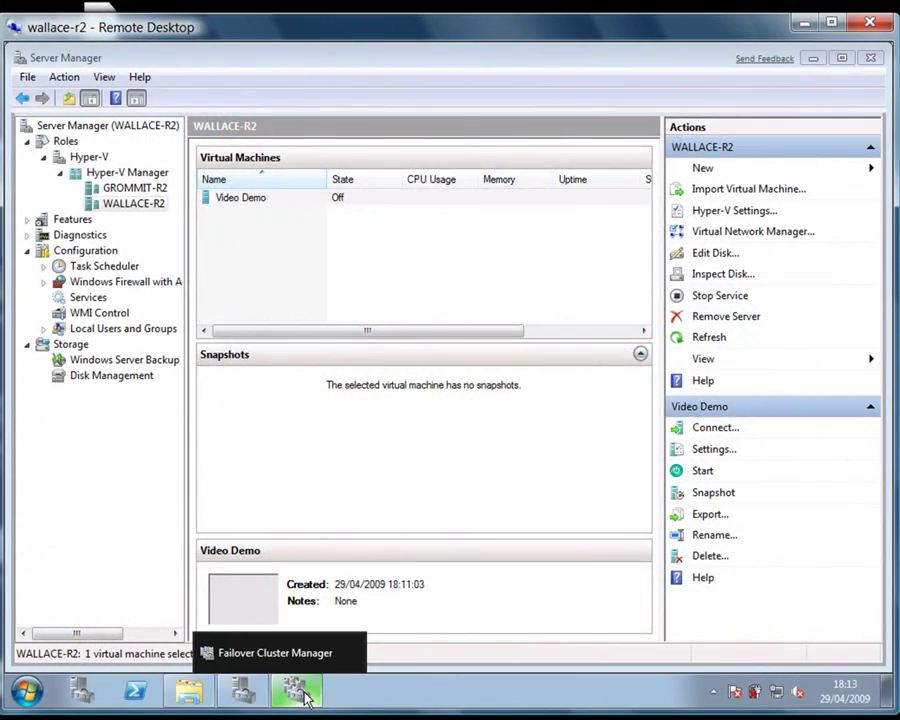
Switch to Failover Cluster Manager and begin configuring a service for high availability, choosing Virtual Machine as the service type
left_click(300, 692)
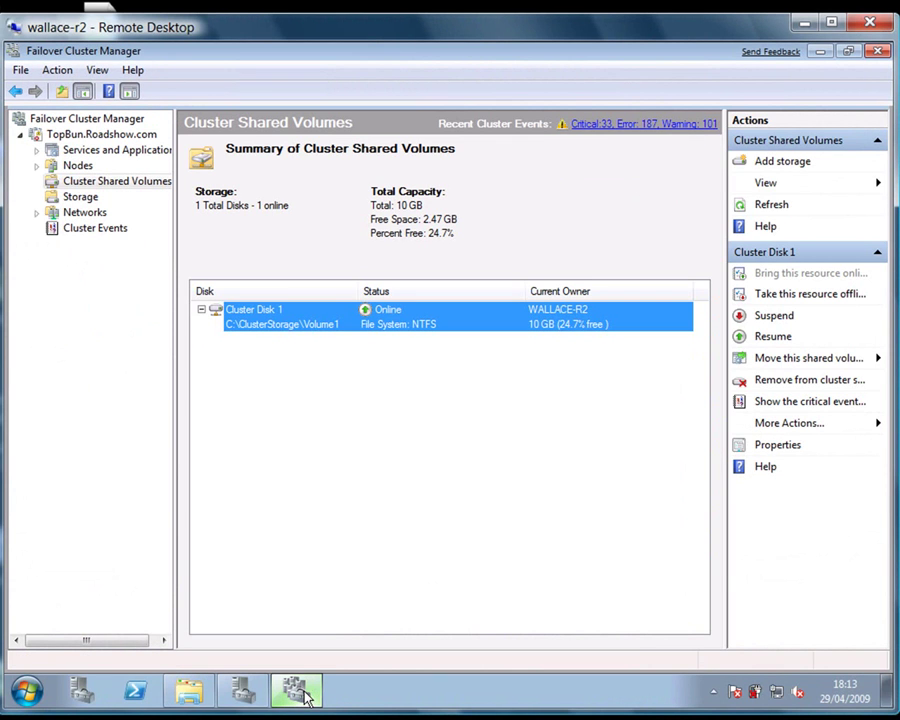
left_click(123, 157)
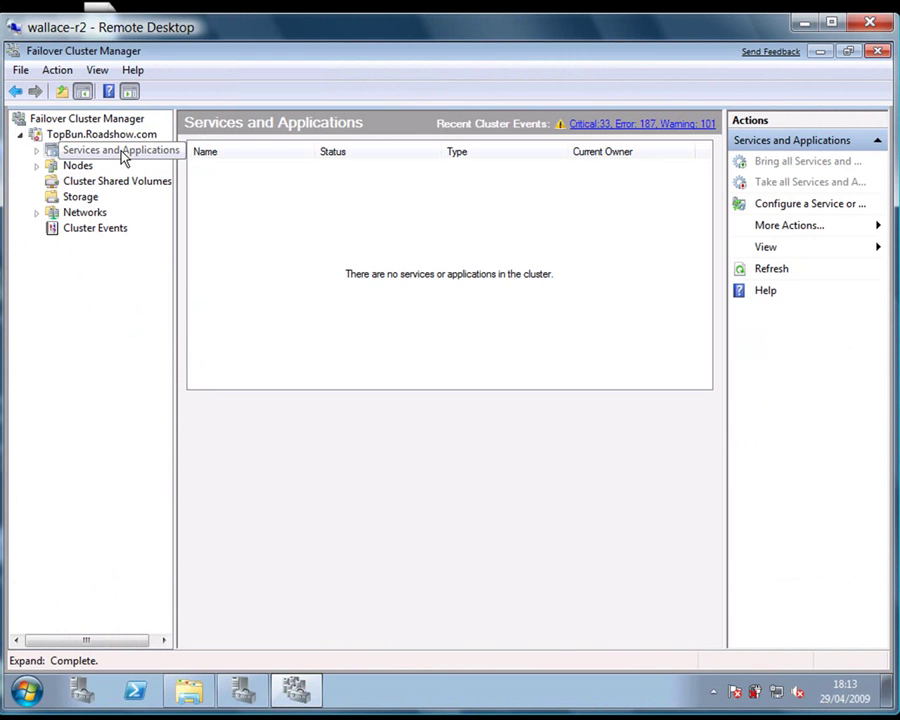
right_click(123, 157)
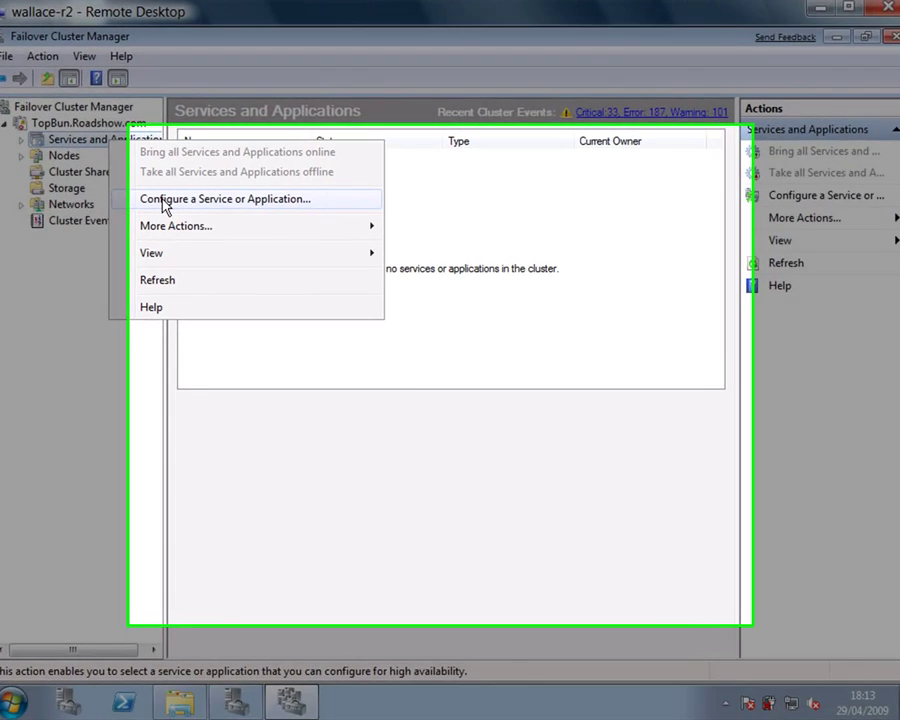
left_click(165, 201)
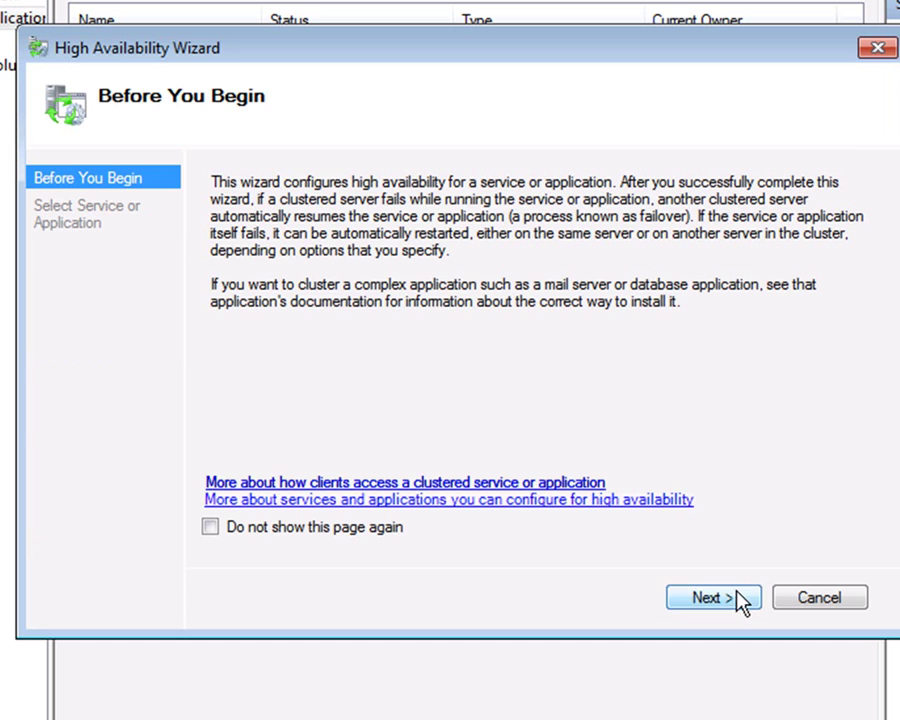
left_click(738, 594)
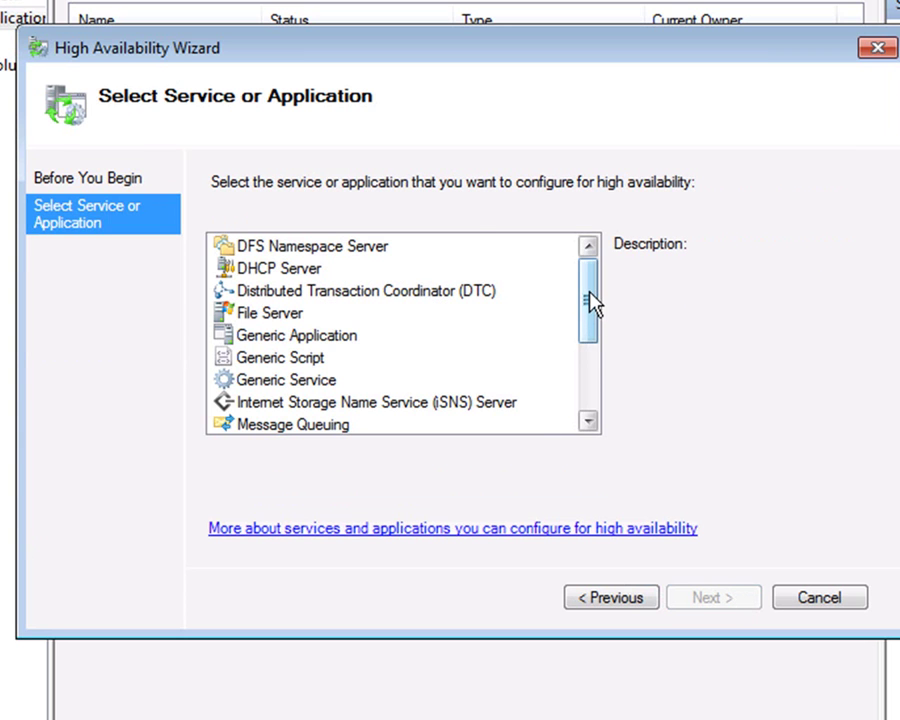
left_click_drag(590, 300, 597, 385)
left_click(284, 384)
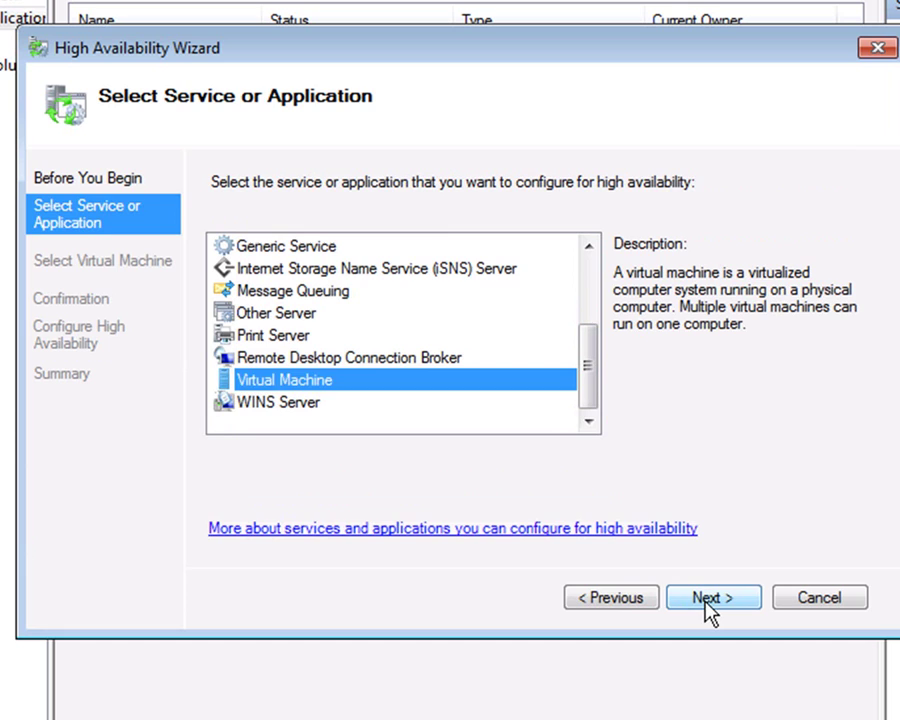
left_click(707, 603)
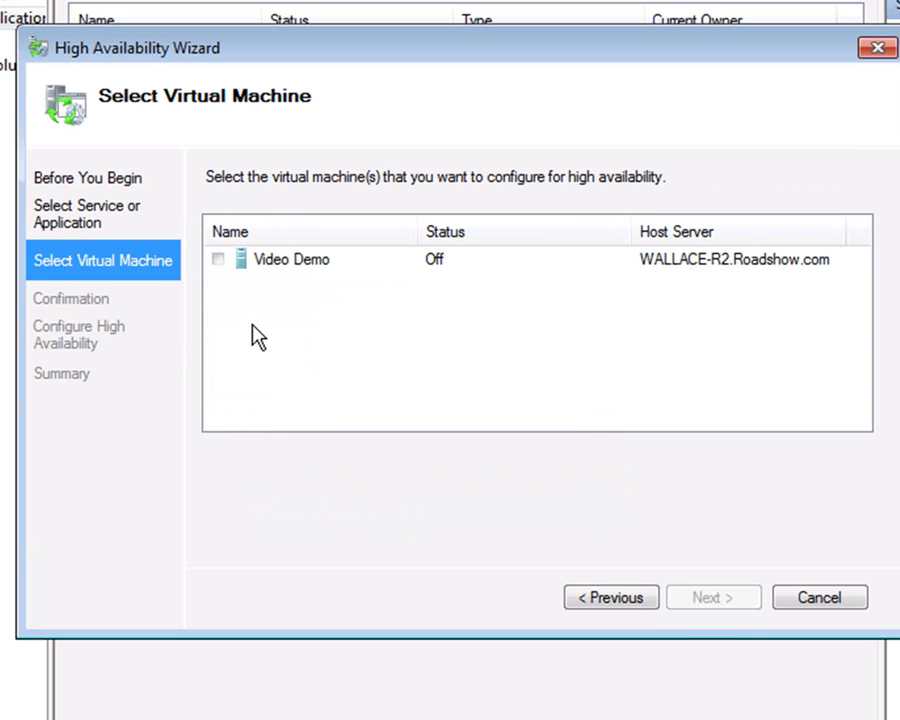
Select the Video Demo virtual machine for high availability and complete the High Availability Wizard
left_click(219, 261)
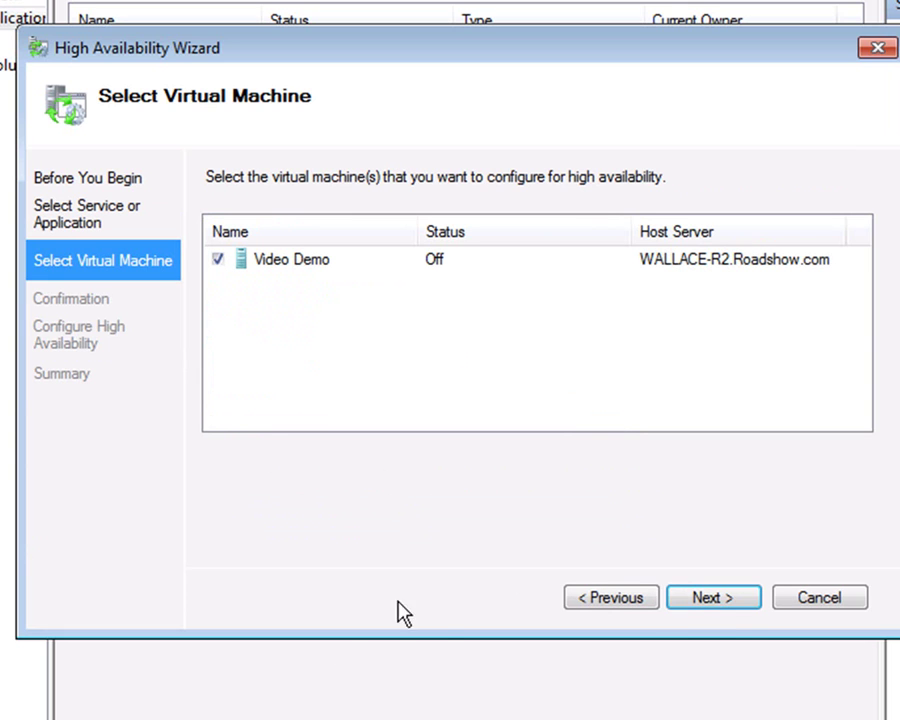
left_click(694, 593)
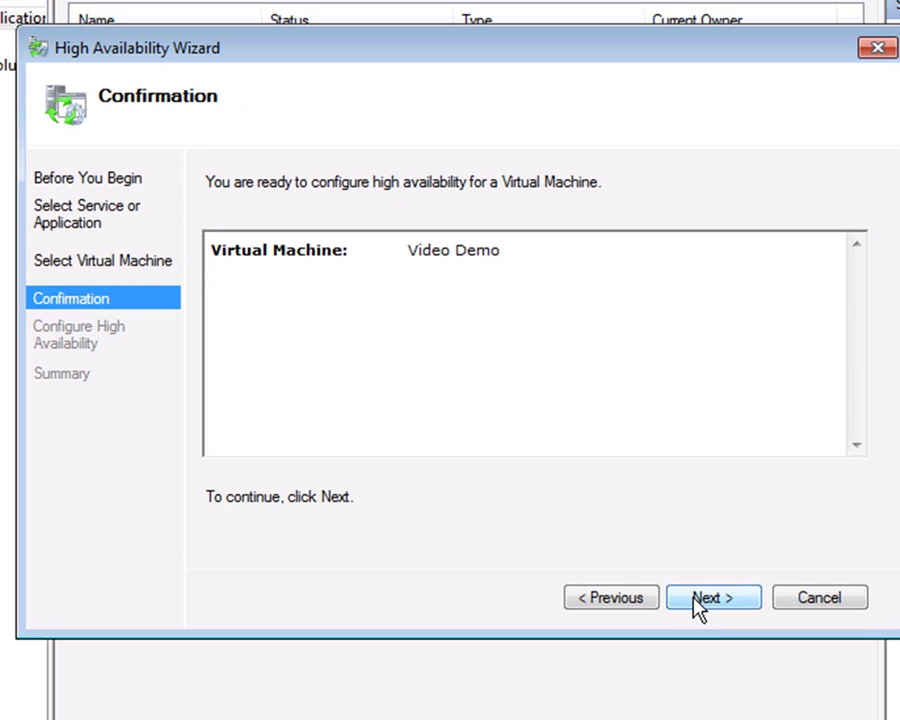
left_click(694, 597)
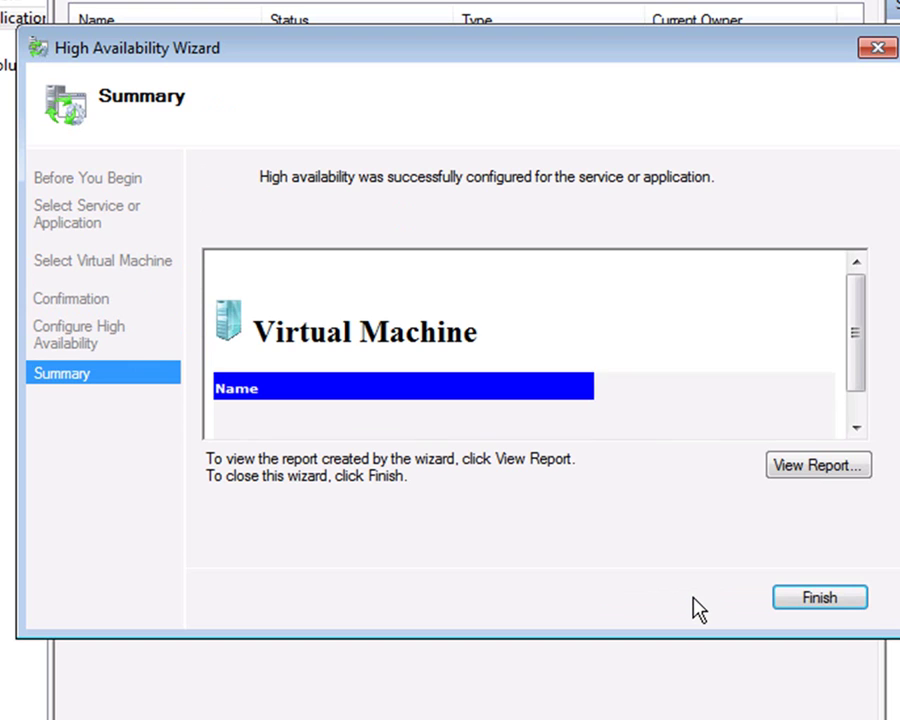
left_click(788, 604)
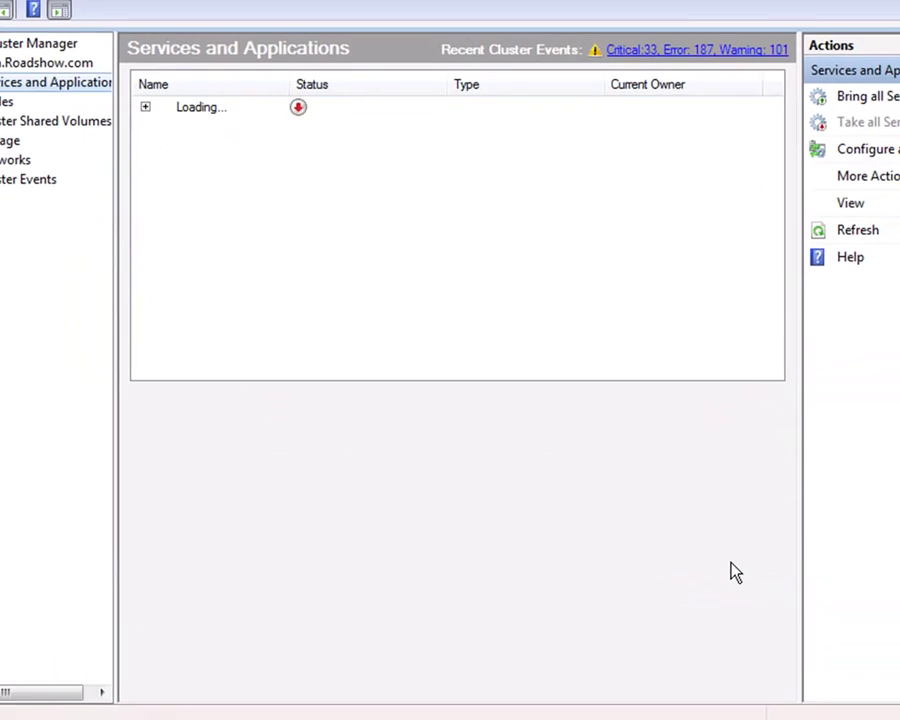
Start all virtual machines of the new Virtual Machine entry under Services and Applications
left_click(263, 156)
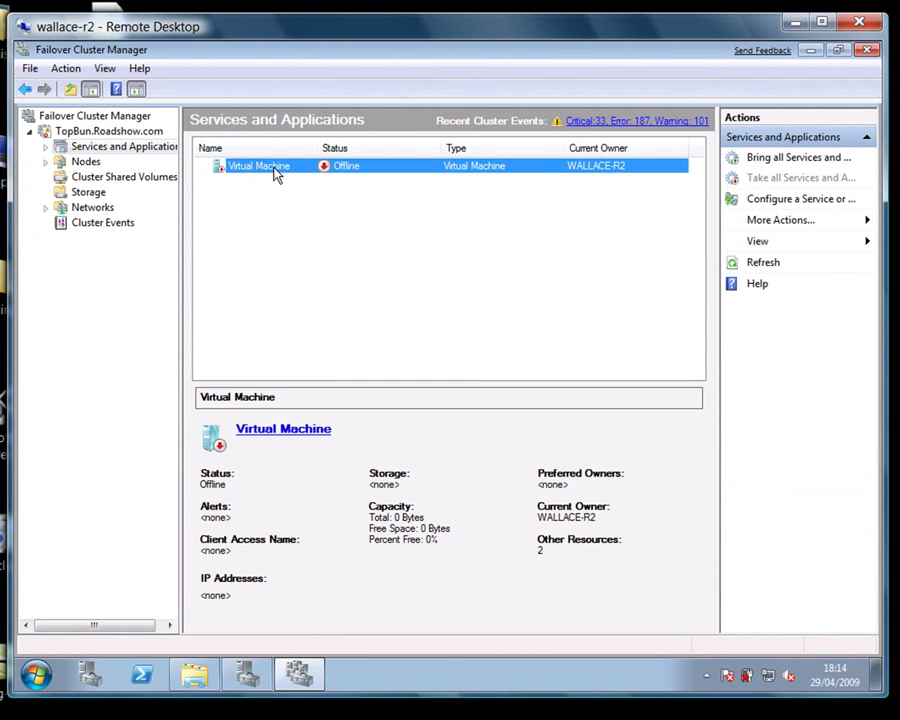
right_click(276, 173)
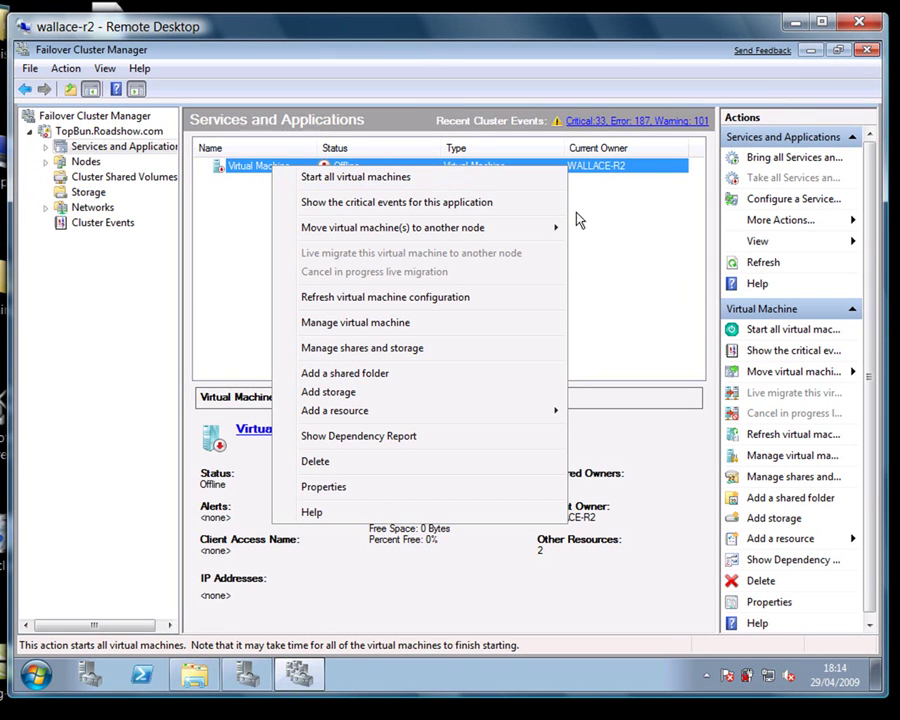
left_click(427, 177)
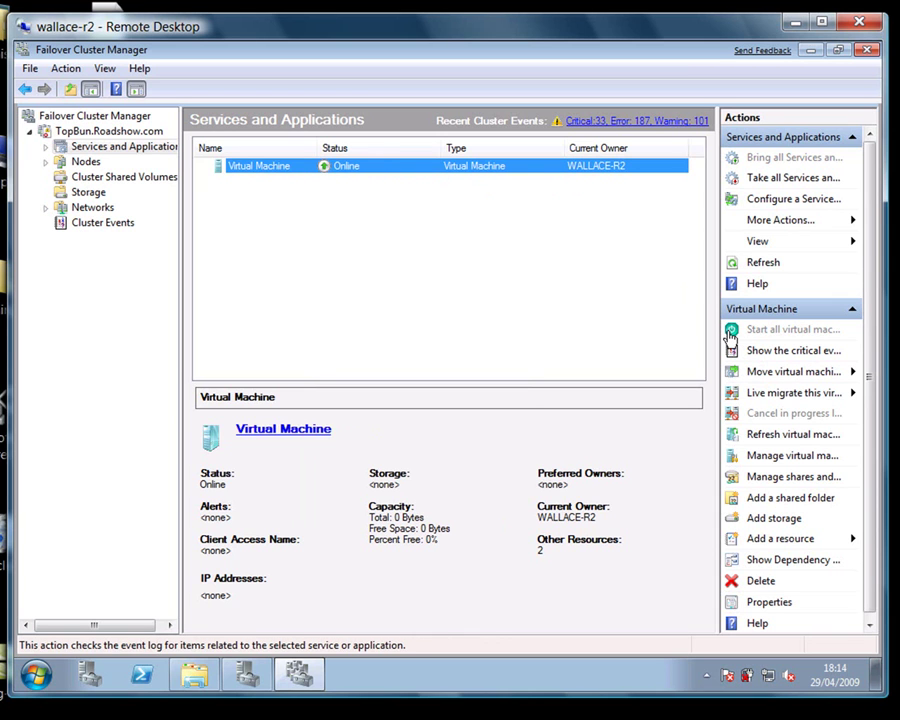
Connect to the Video Demo virtual machine, request its logon screen, and display Network Settings with option 3 of Hyper-V Configuration
double_click(357, 165)
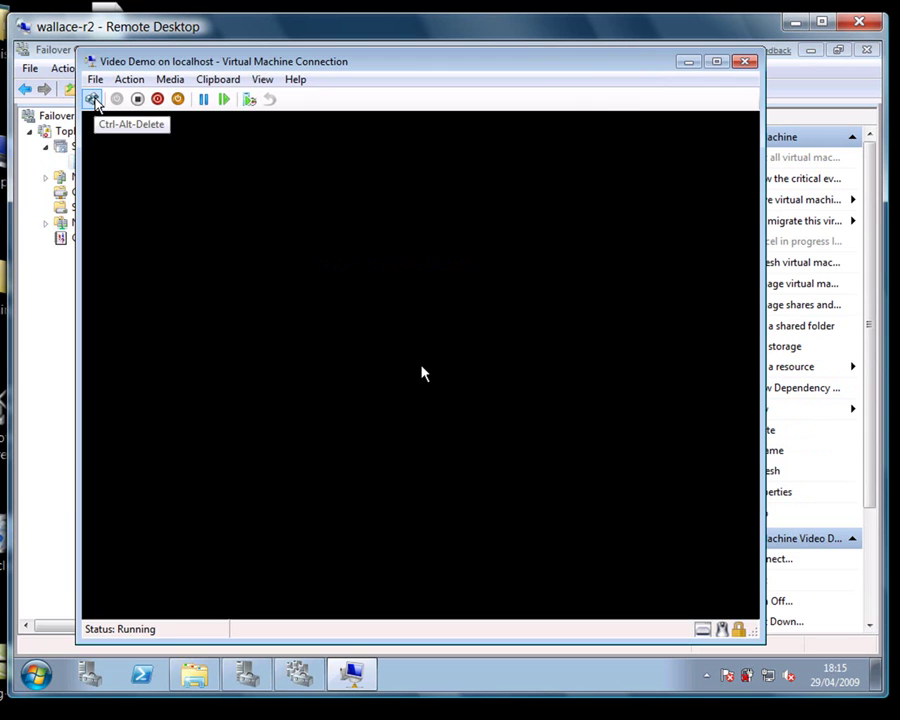
left_click(95, 102)
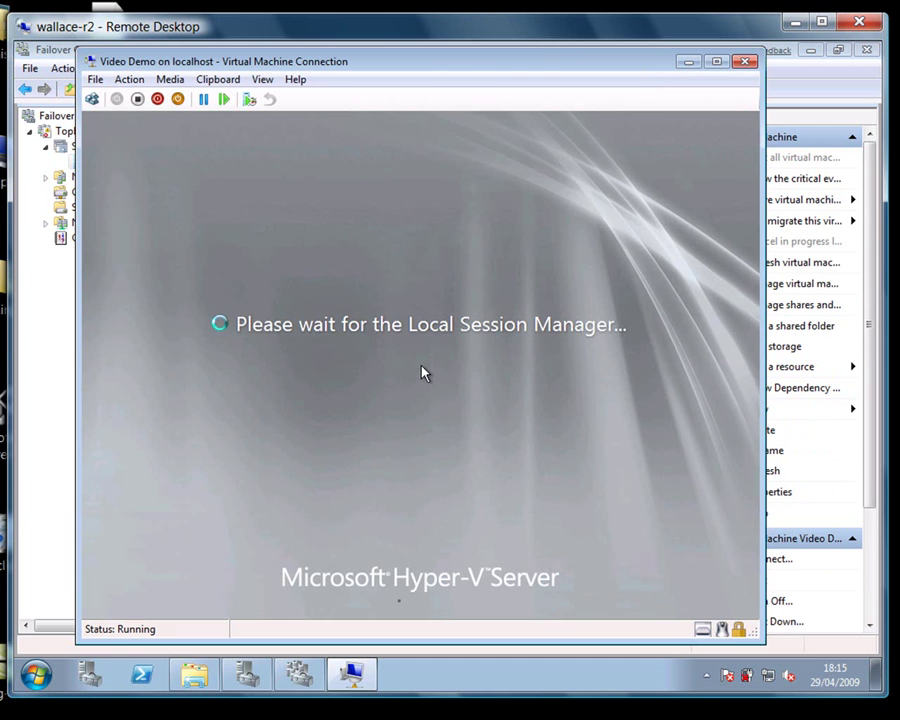
key("ctrl+alt+End")
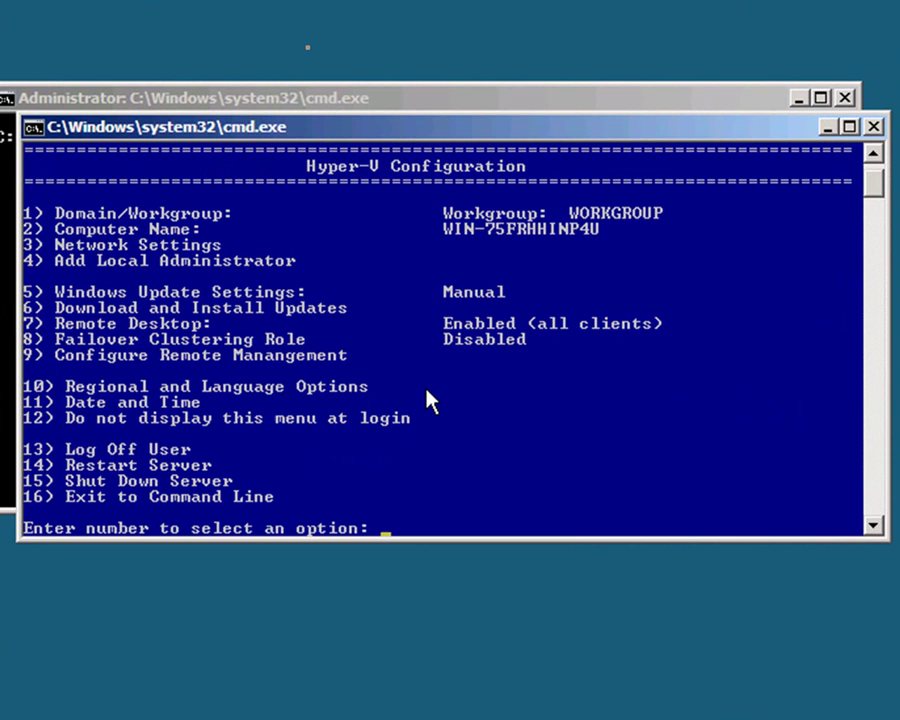
type("3")
key("Return")
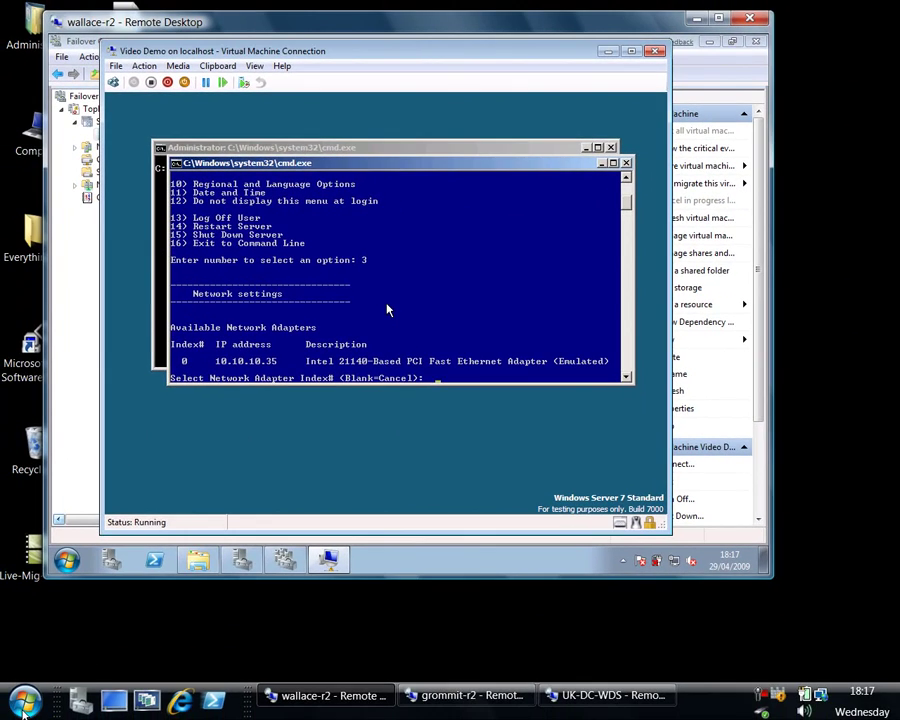
Open a Remote Desktop Connection from the local desktop to 10.10.10.35, accept the trust warning, and log on with the Administrator account's password
left_click(20, 710)
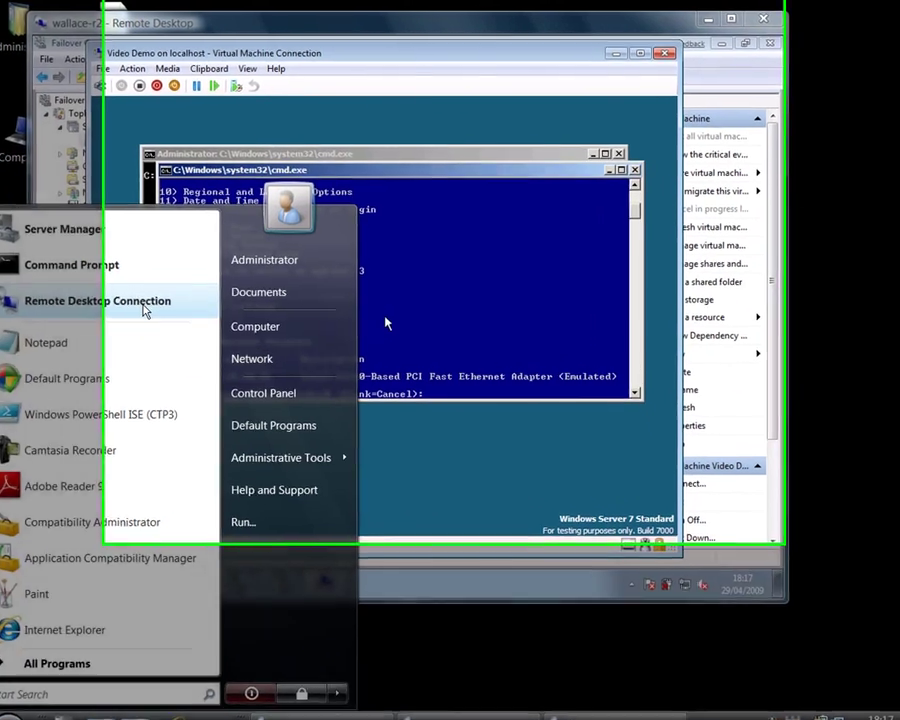
left_click(143, 311)
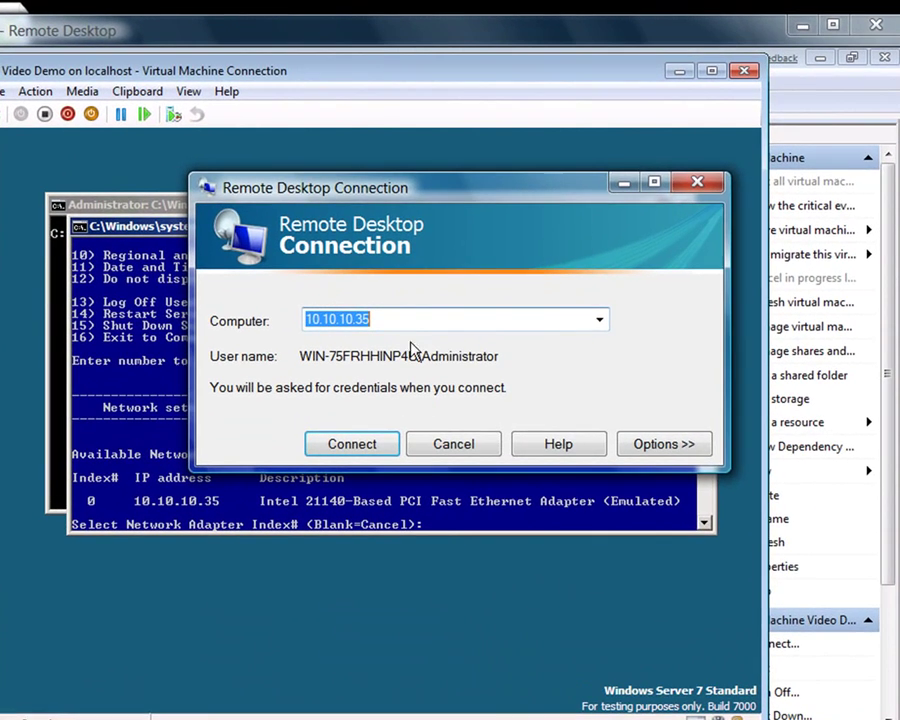
left_click(370, 447)
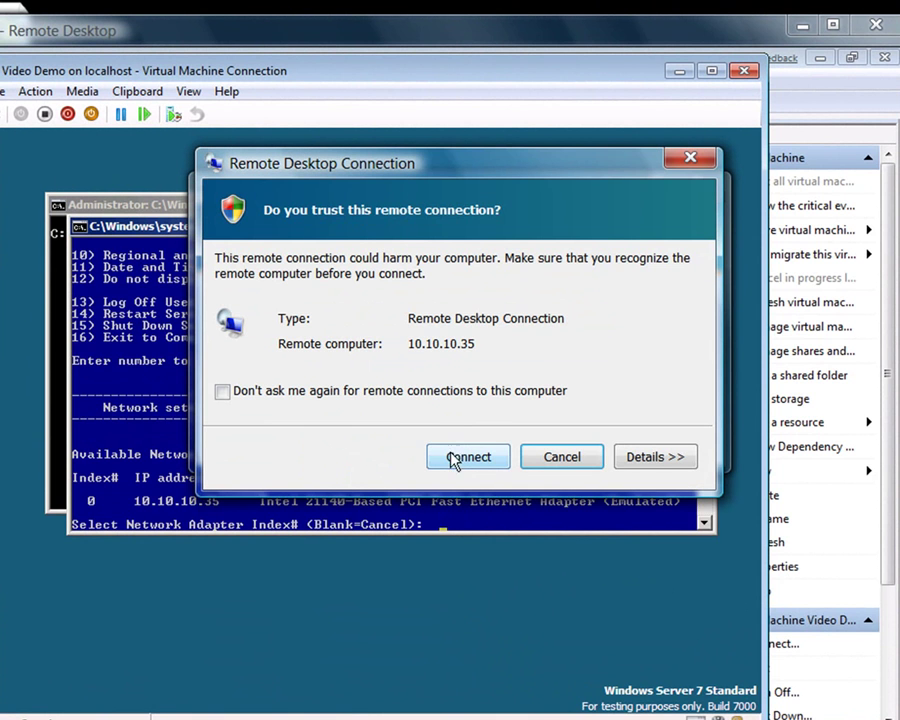
left_click(462, 460)
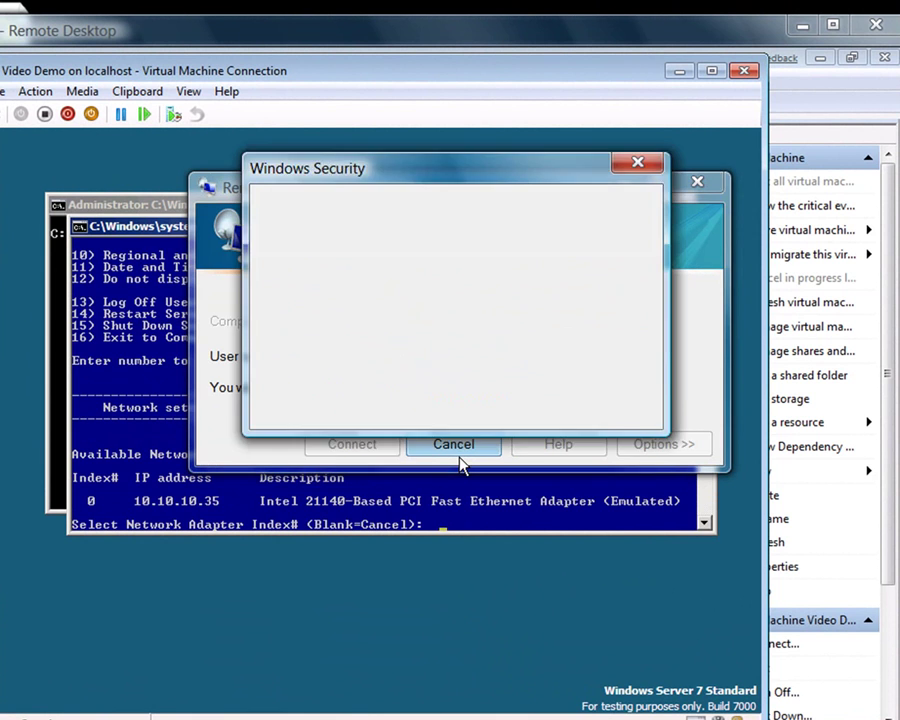
type("•••••")
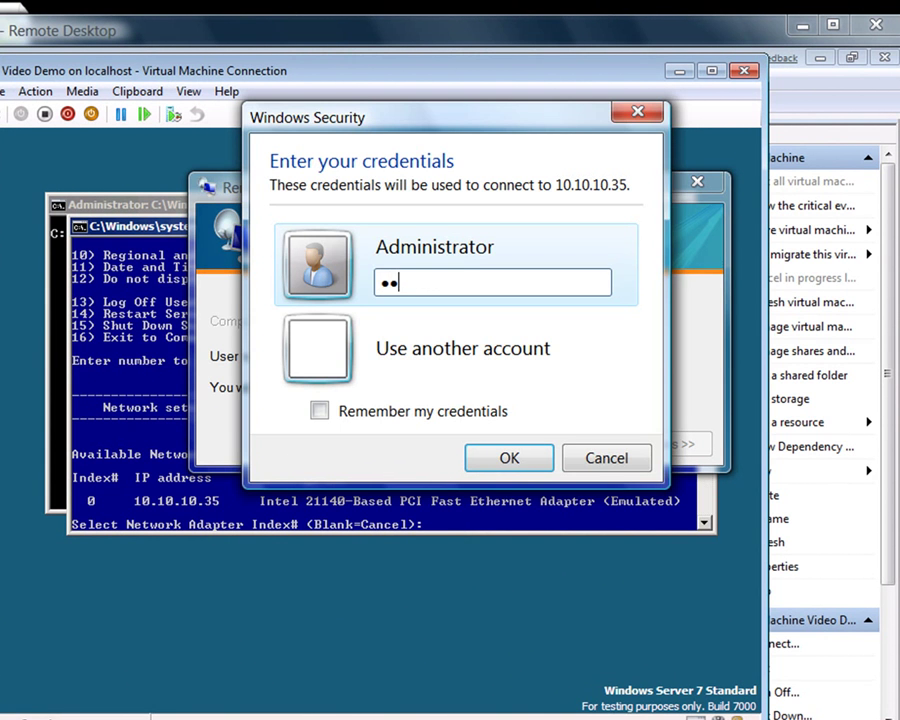
type("•••")
key("Return")
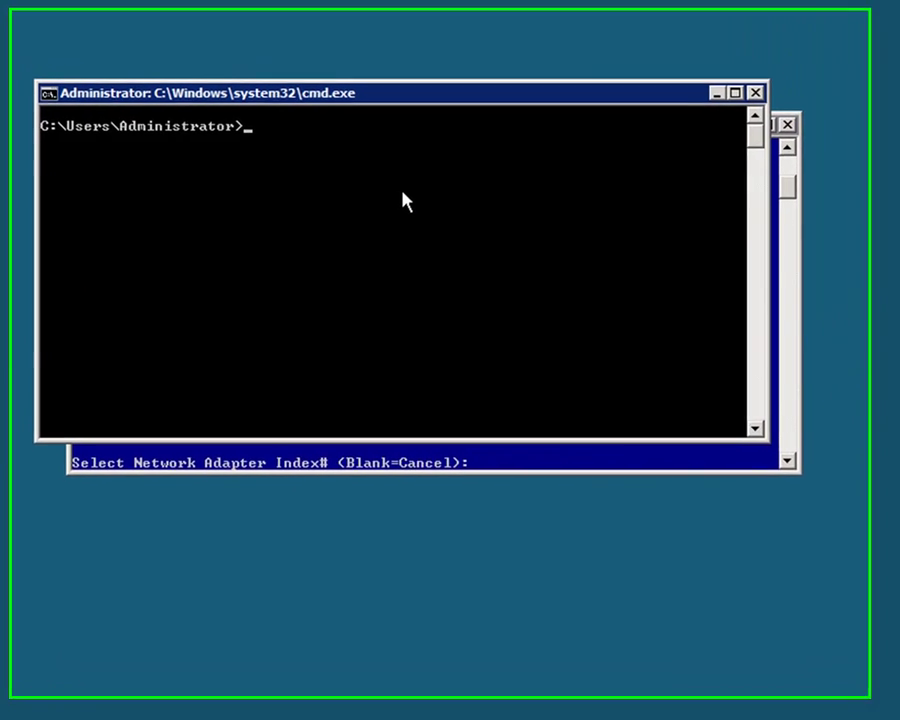
Change the remote command prompt's directory to \windows, and from there to system32
type("c")
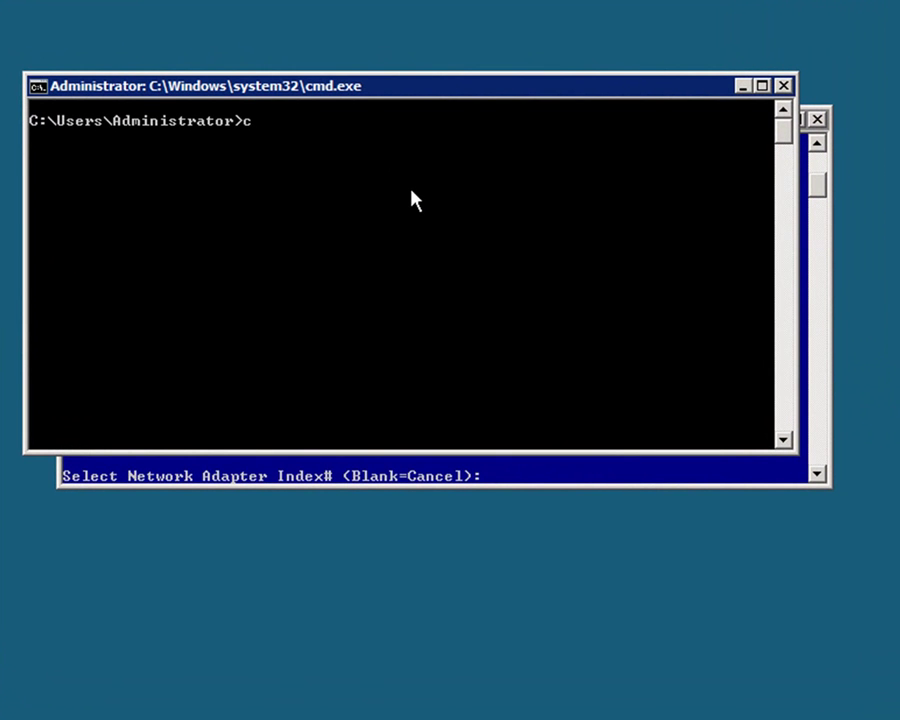
type("d \\windows")
key("Return")
type("cd sys")
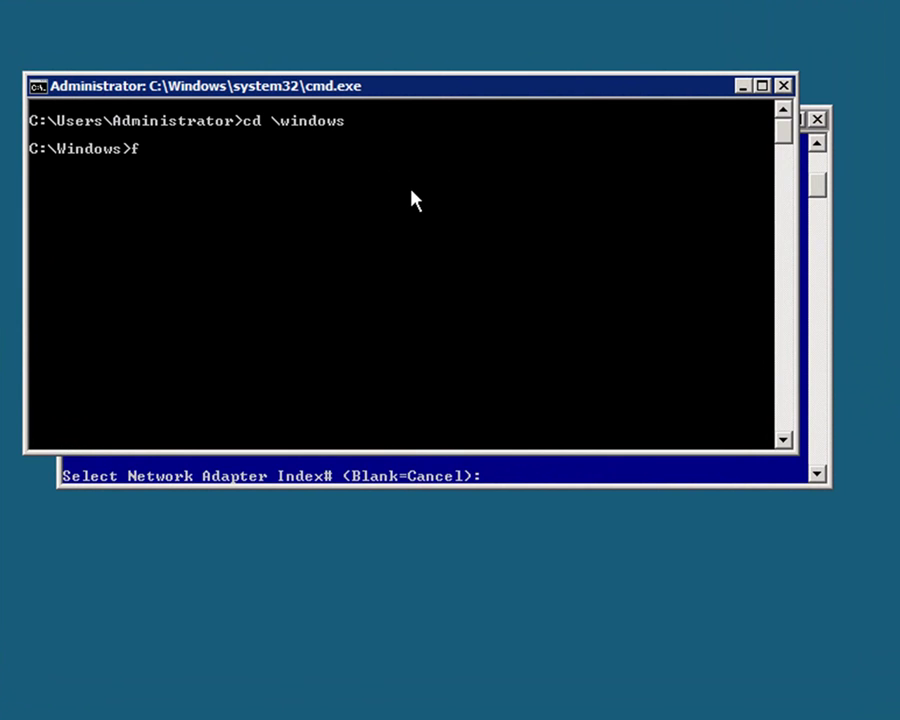
type("tem 3")
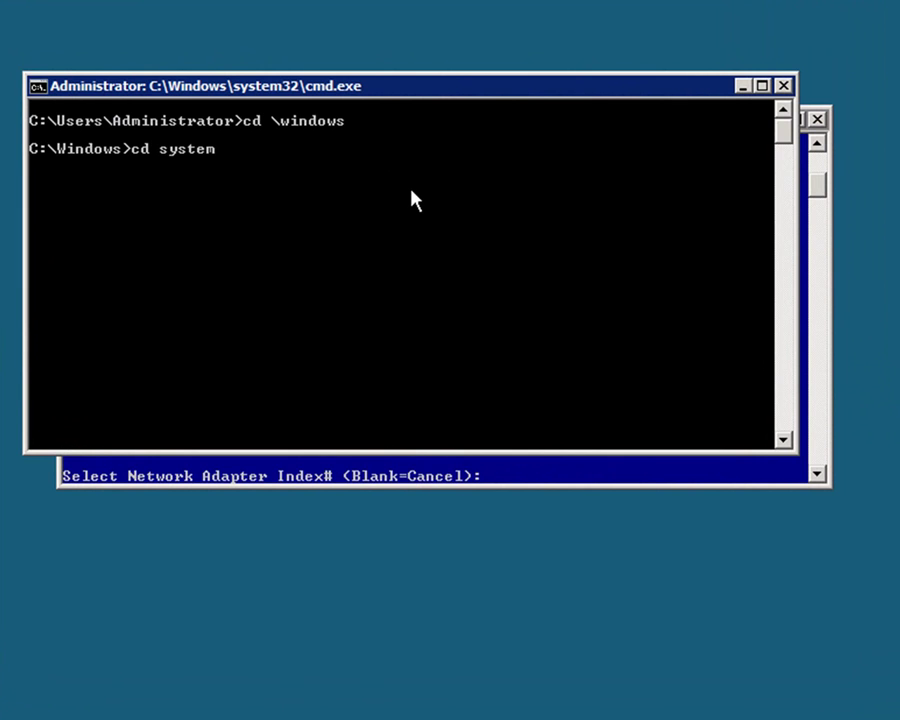
key("BackSpace")
key("BackSpace")
type("32")
key("Return")
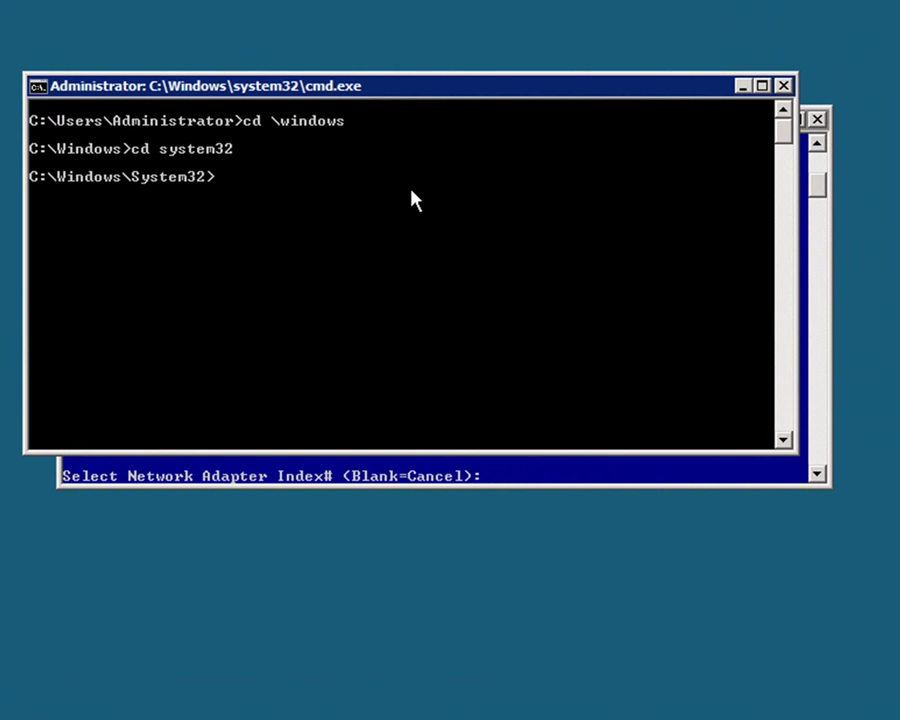
Run the loop "for %f in (*.*) do copy . nul" in the System32 directory
type("co")
key("BackSpace")
key("BackSpace")
type("for %f in (*.*) do copy . nul")
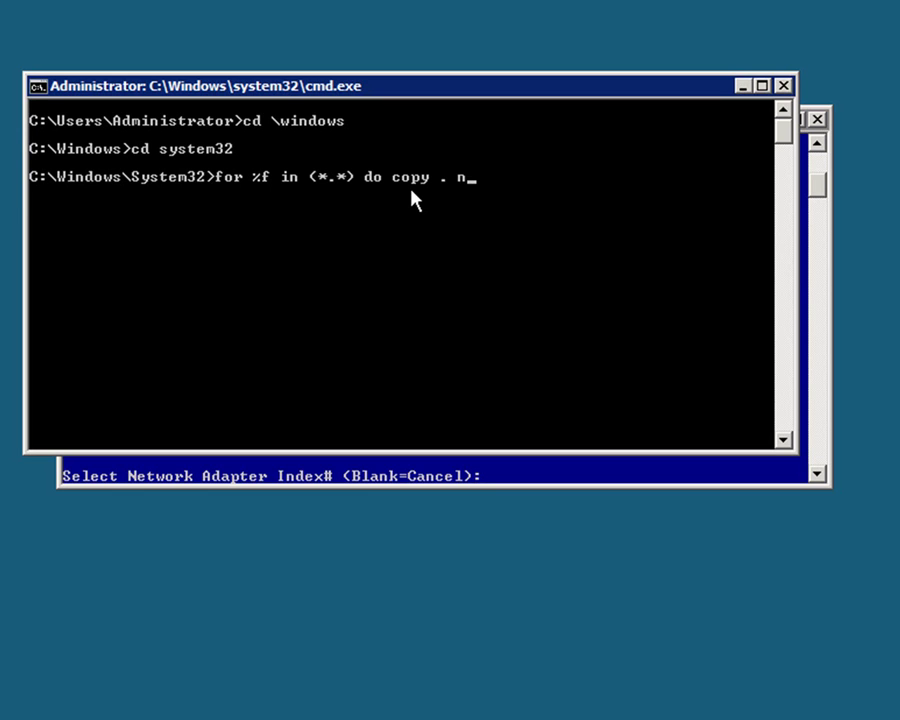
type("ul")
key("Return")
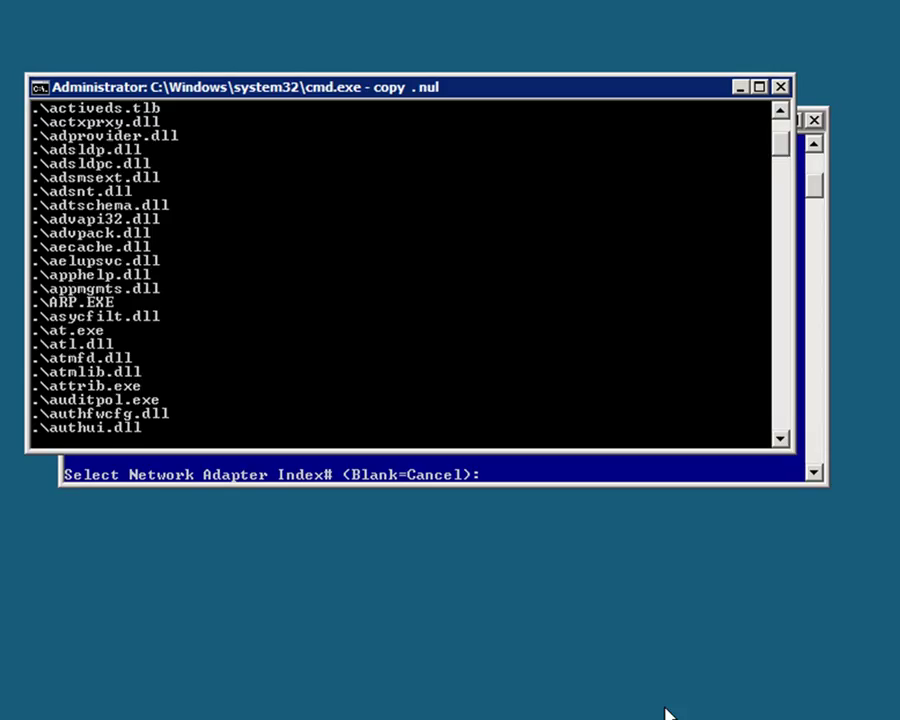
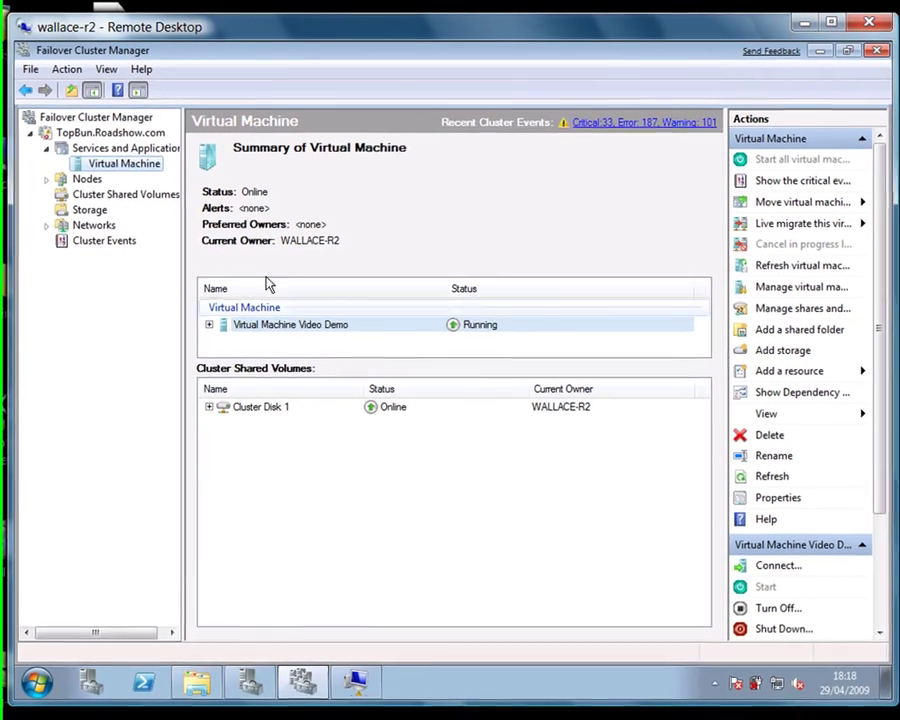
Live migrate the clustered virtual machine to node grommit-r2 from Services and Applications in Failover Cluster Manager
left_click(100, 149)
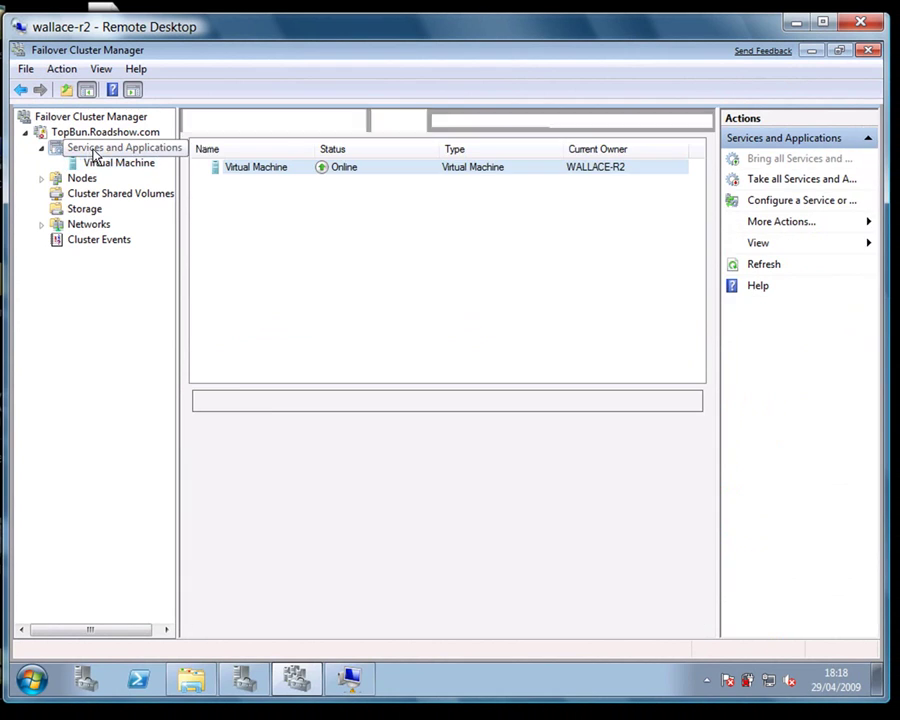
right_click(237, 176)
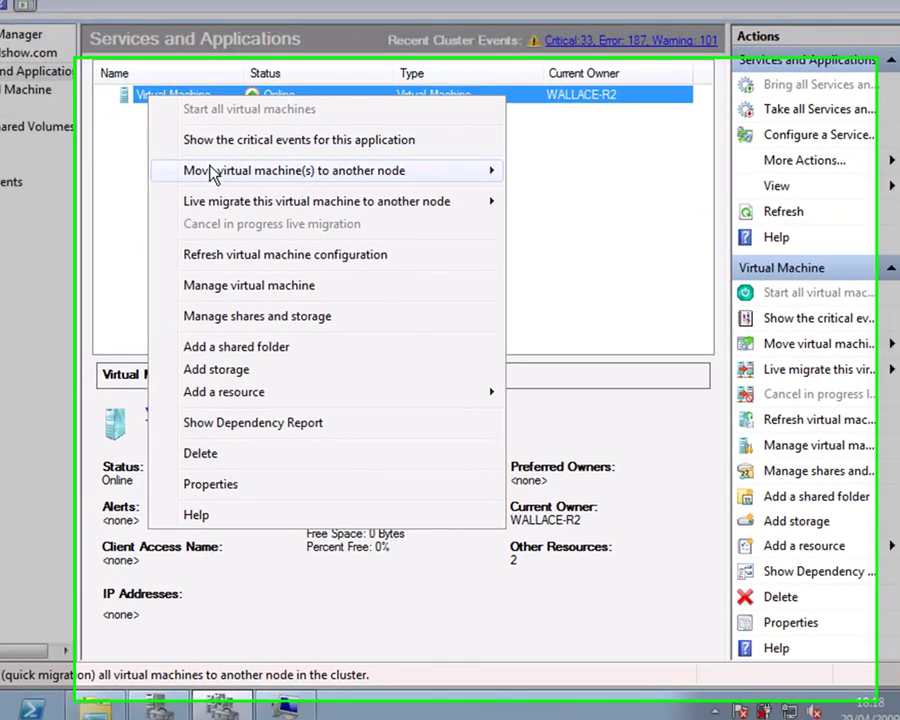
mouse_move(211, 173)
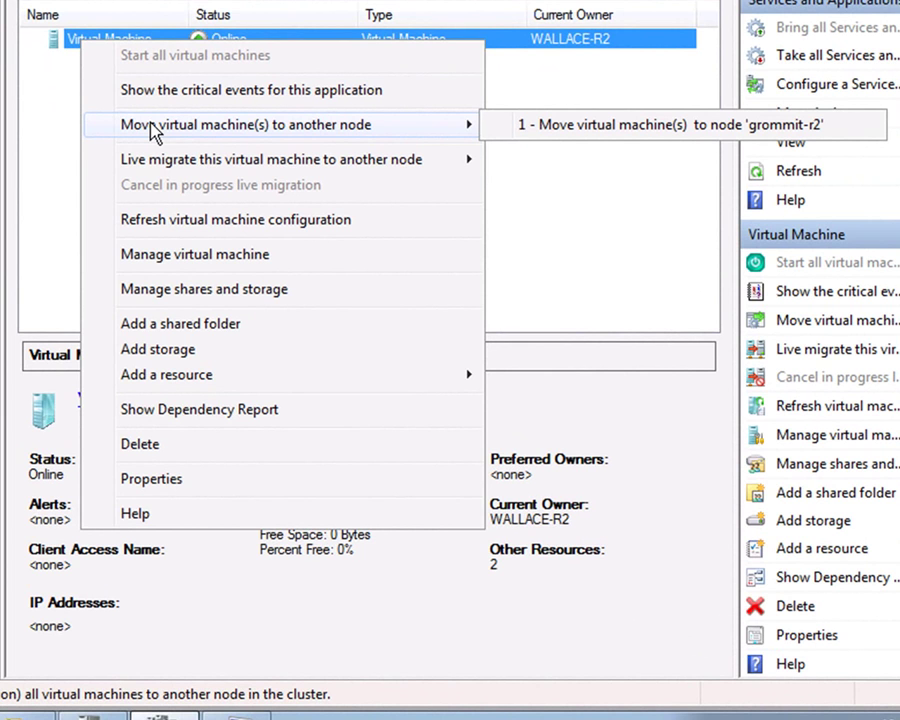
mouse_move(183, 170)
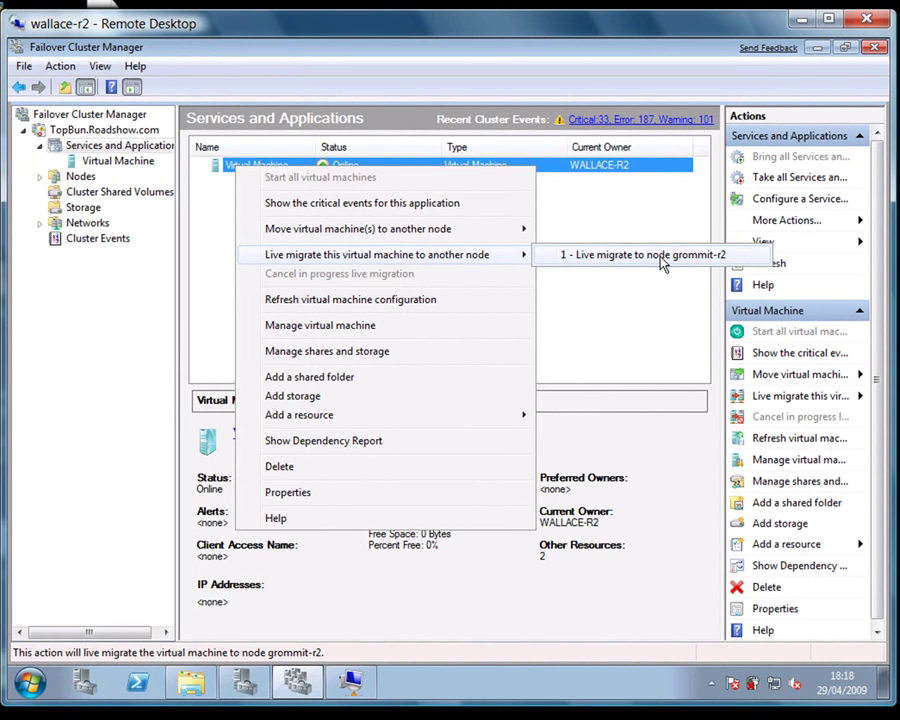
left_click(662, 258)
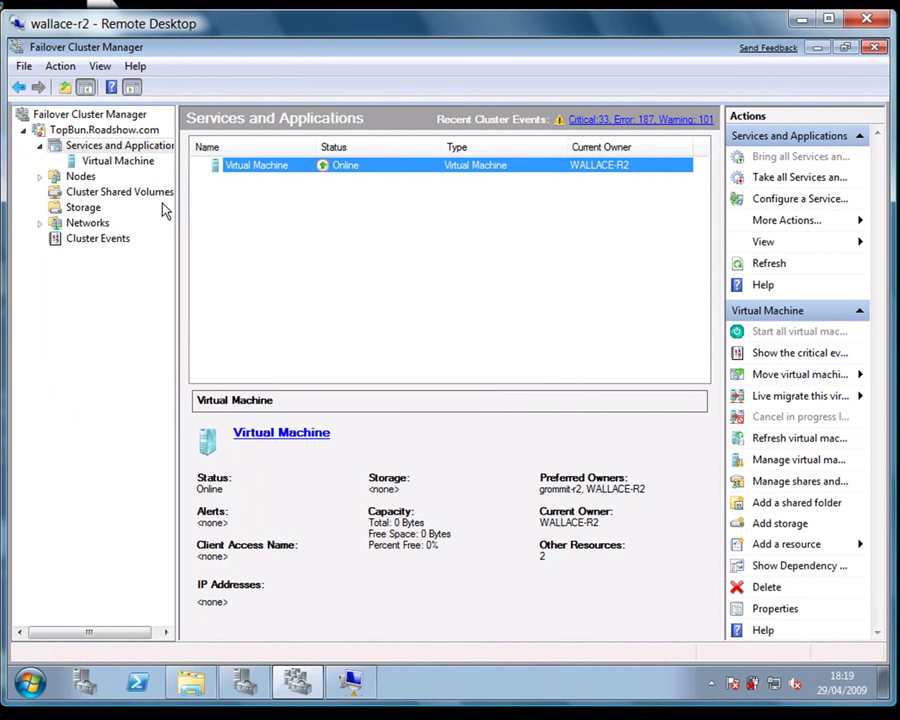
Display the virtual machine's summary to watch the migration status, and move the 10.10.10.35 remote desktop window lower beneath it
left_click(130, 163)
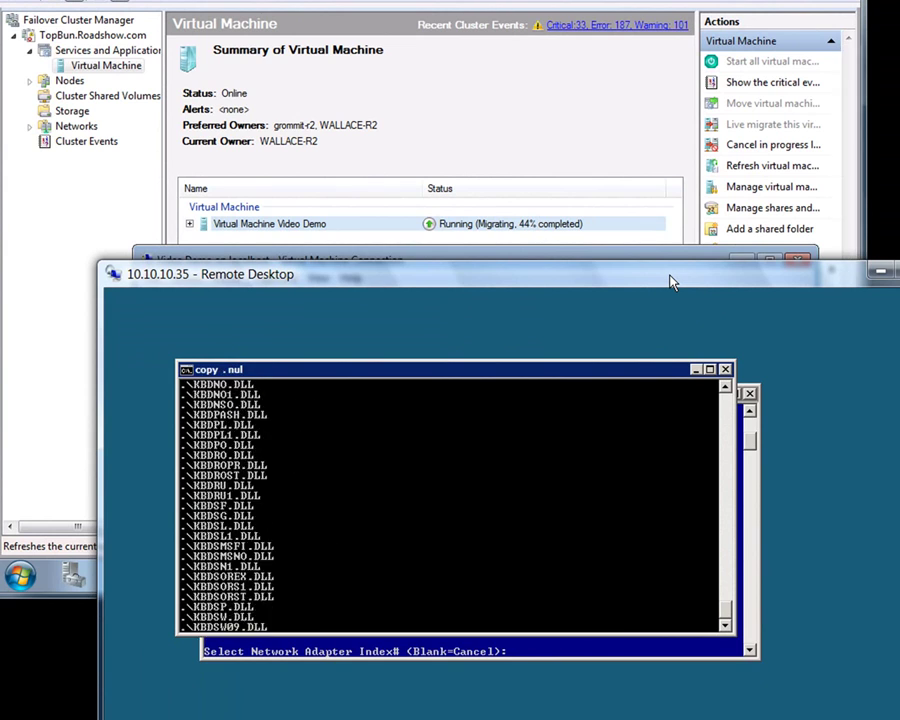
left_click_drag(670, 281, 666, 362)
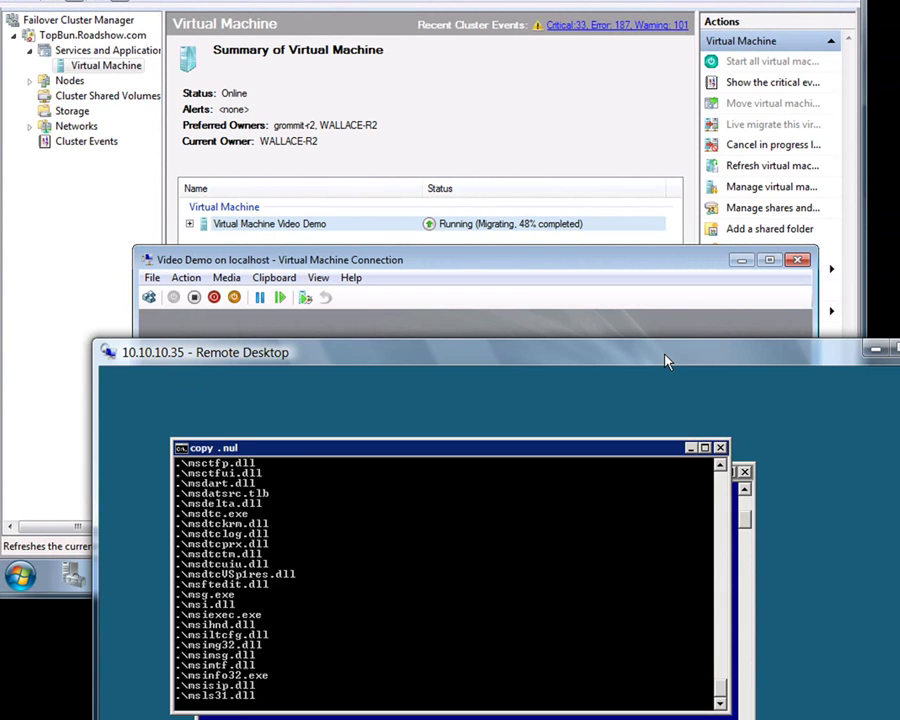